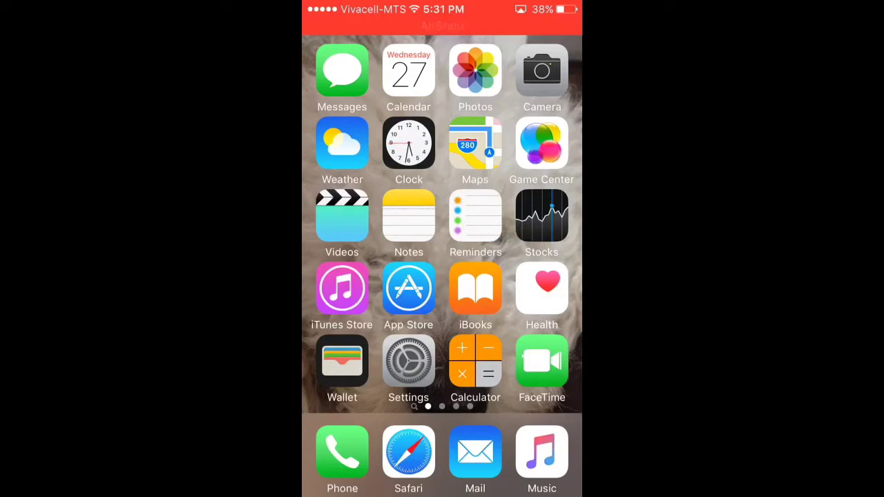
Launch Settings and go to General › Accessibility to reach the vision options.
left_click(408, 361)
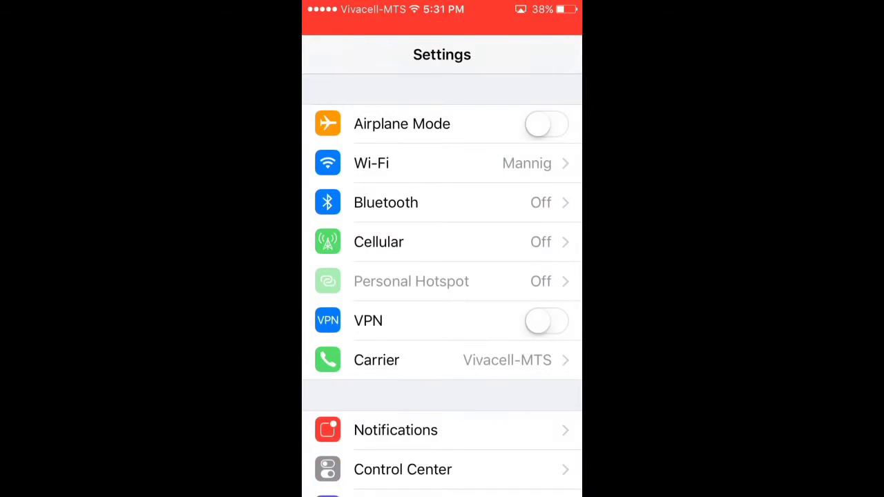
scroll(442, 277, "down", 5)
left_click(441, 380)
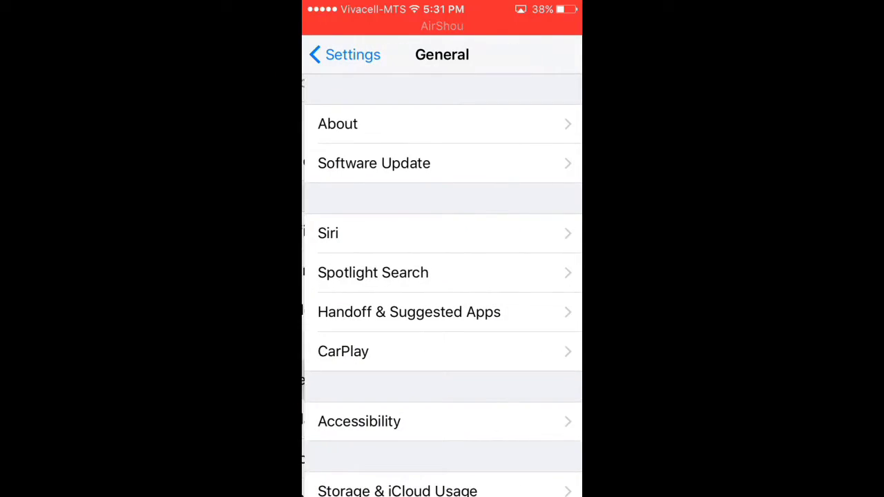
left_click(442, 421)
left_click(546, 220)
key("super")
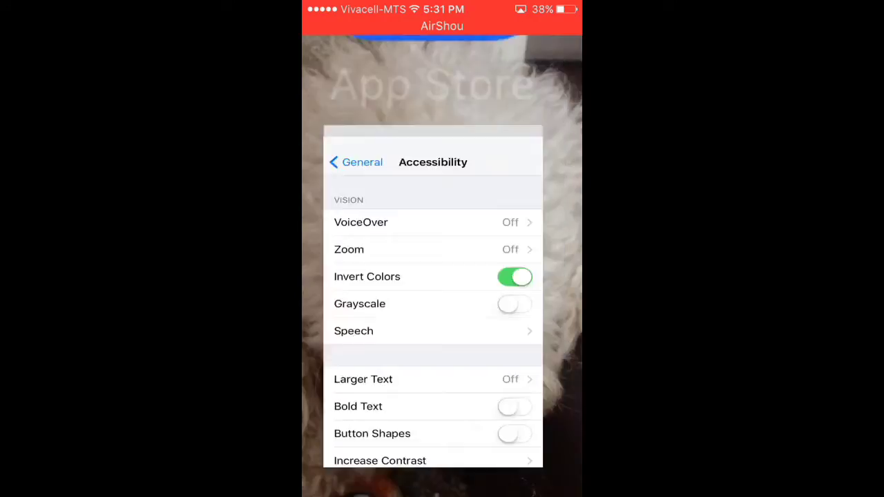
mouse_move(539, 242)
left_mouse_down()
mouse_move(332, 242)
mouse_move(538, 241)
left_mouse_up()
left_click_drag(331, 242, 538, 241)
left_click(408, 361)
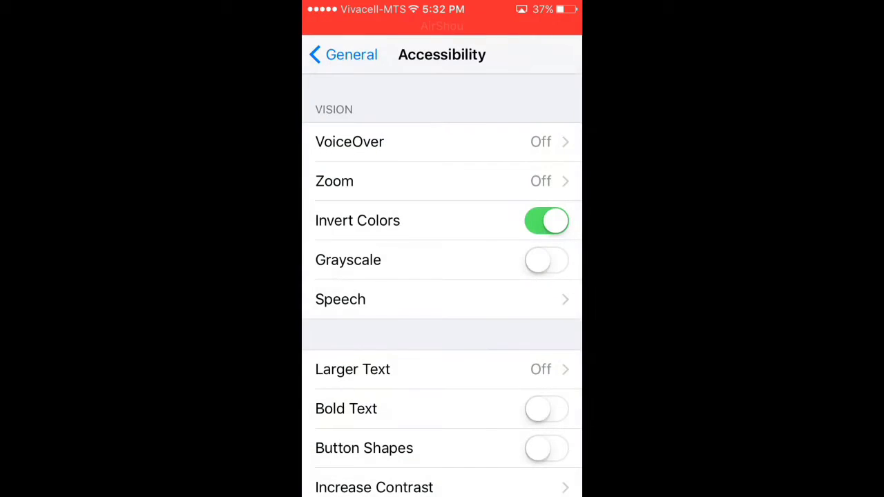
left_click(546, 220)
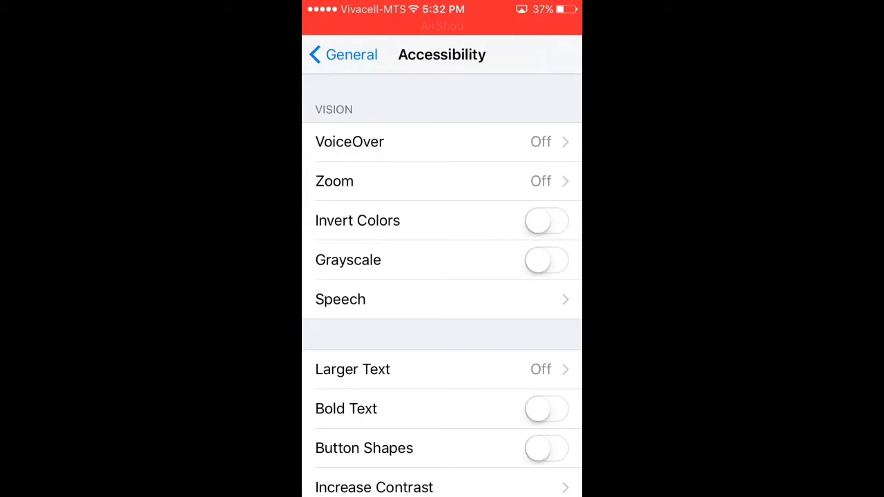
Turn Grayscale on, then leave Settings and browse the home screen pages.
left_click(546, 259)
key("super")
mouse_move(539, 207)
left_mouse_down()
mouse_move(346, 207)
mouse_move(538, 207)
left_mouse_up()
Reopen Settings, switch Grayscale back off, return to the main Settings list, and go home.
left_click(408, 361)
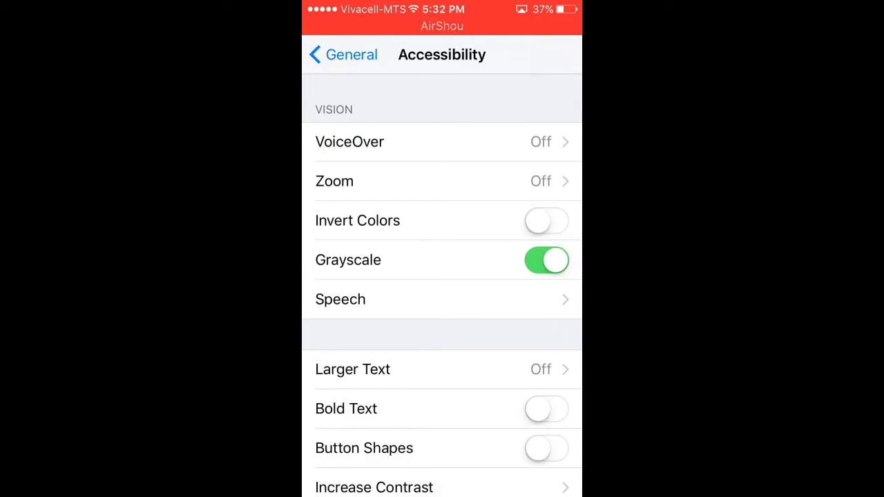
left_click(546, 259)
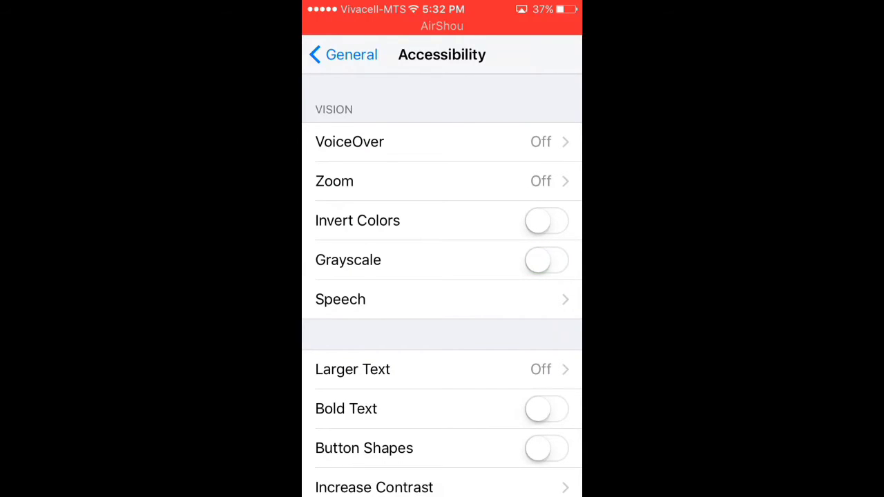
left_click(342, 55)
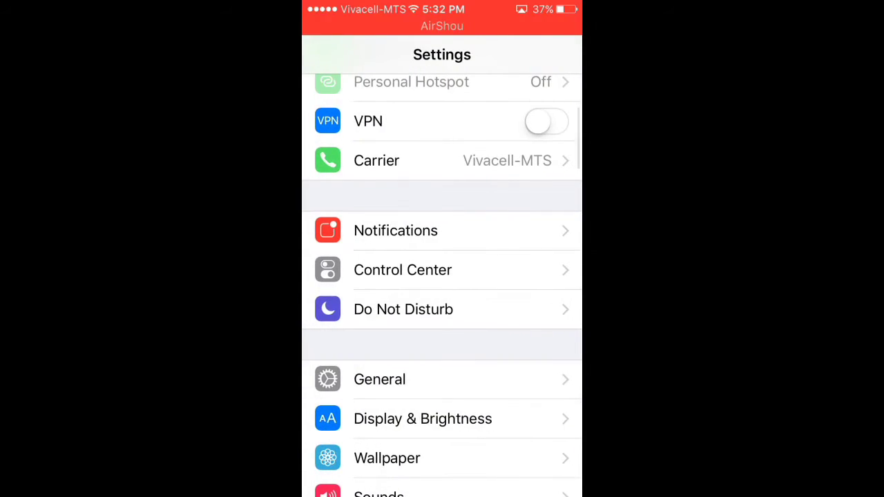
key("Home")
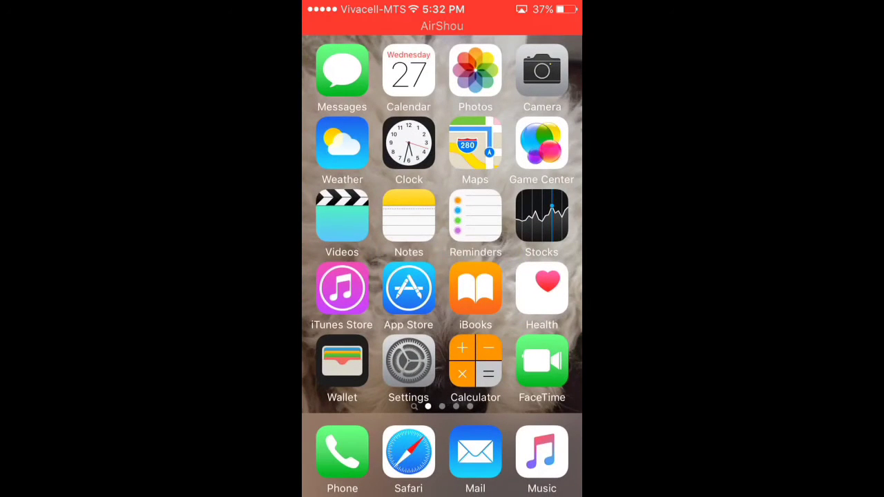